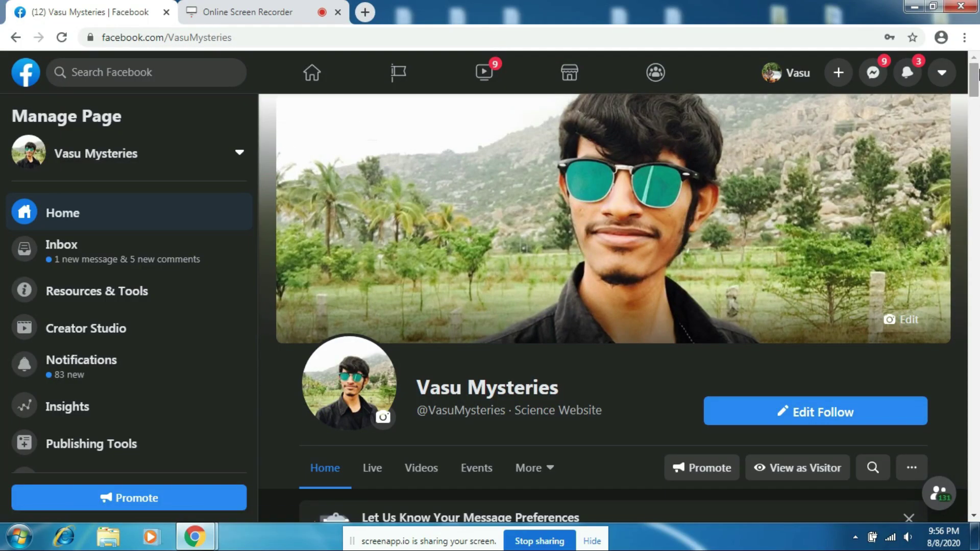
{"action": "scroll", "coordinate": [766, 230], "scroll_direction": "down", "scroll_amount": 1}
{"action": "scroll", "coordinate": [974, 109], "scroll_direction": "down", "scroll_amount": 5}
{"action": "scroll", "coordinate": [974, 109], "scroll_direction": "down", "scroll_amount": 4}
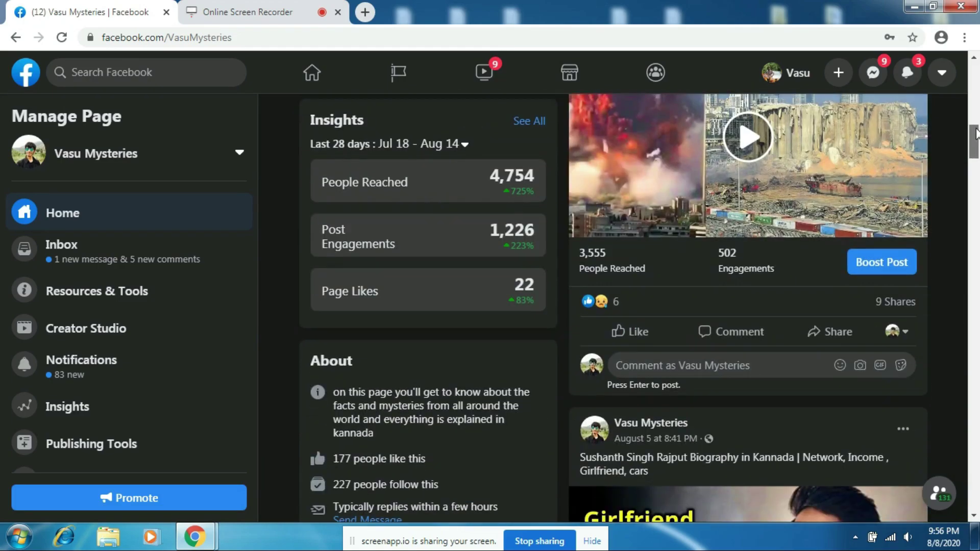
{"action": "scroll", "coordinate": [974, 109], "scroll_direction": "down", "scroll_amount": 4}
{"action": "scroll", "coordinate": [974, 98], "scroll_direction": "up", "scroll_amount": 8}
{"action": "scroll", "coordinate": [974, 98], "scroll_direction": "up", "scroll_amount": 5}
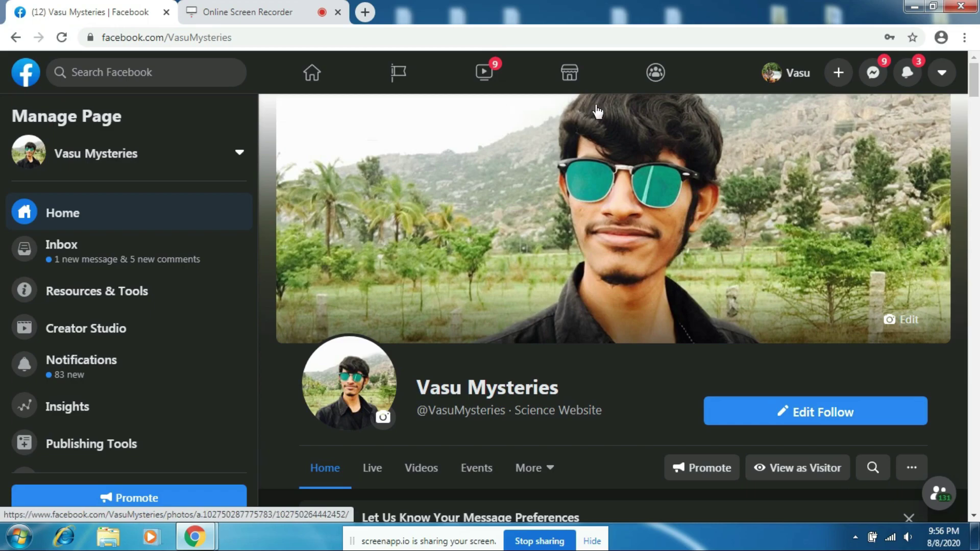
{"action": "scroll", "coordinate": [970, 133], "scroll_direction": "down", "scroll_amount": 3}
{"action": "scroll", "coordinate": [972, 128], "scroll_direction": "down", "scroll_amount": 3}
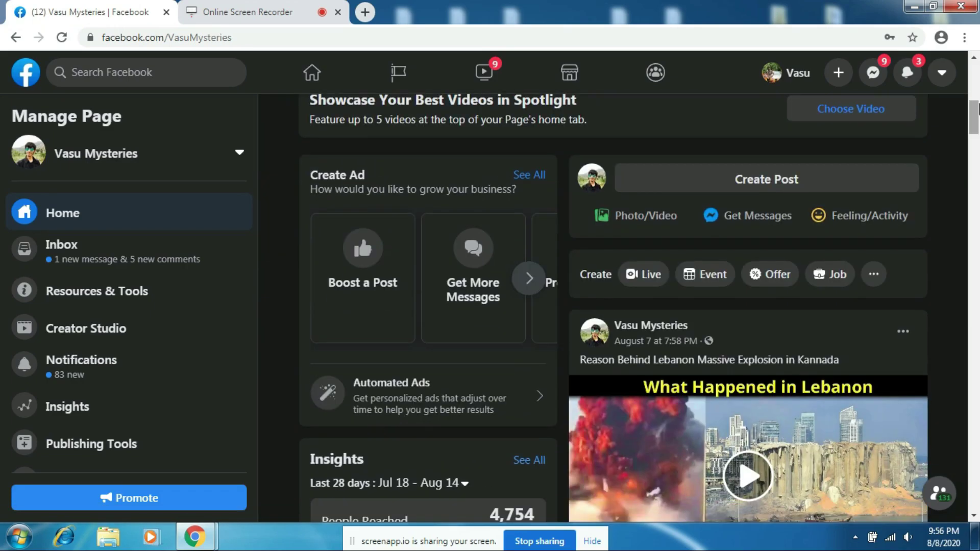
{"action": "scroll", "coordinate": [975, 123], "scroll_direction": "down", "scroll_amount": 2}
{"action": "scroll", "coordinate": [976, 123], "scroll_direction": "up", "scroll_amount": 4}
{"action": "scroll", "coordinate": [974, 100], "scroll_direction": "up", "scroll_amount": 1}
{"action": "scroll", "coordinate": [974, 77], "scroll_direction": "up", "scroll_amount": 4}
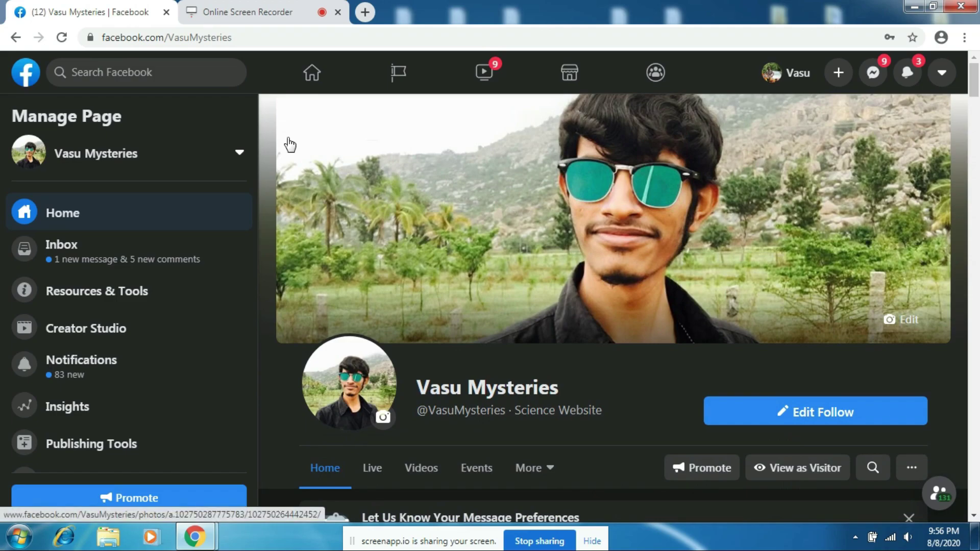
{"action": "scroll", "coordinate": [974, 86], "scroll_direction": "down", "scroll_amount": 3}
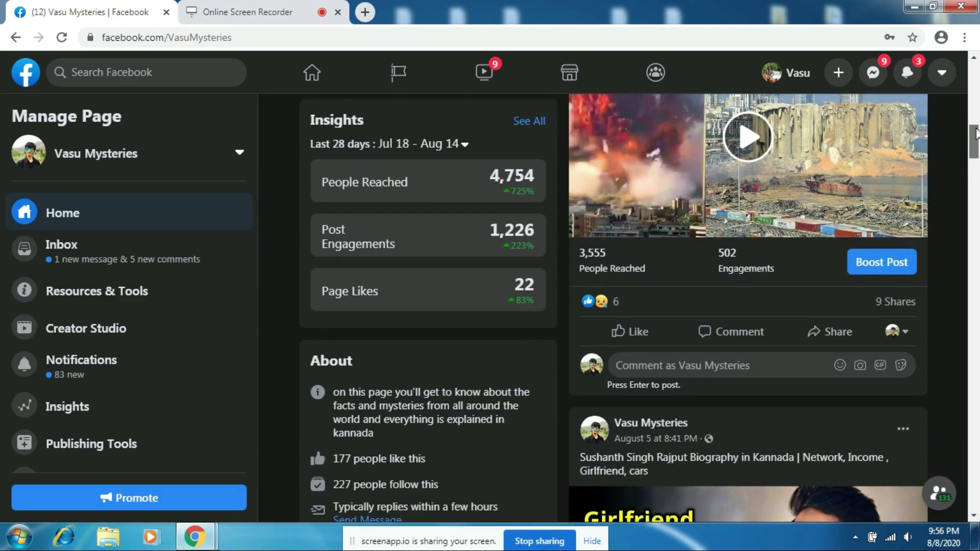
{"action": "mouse_move", "coordinate": [975, 86]}
{"action": "left_mouse_down"}
{"action": "mouse_move", "coordinate": [975, 157]}
{"action": "mouse_move", "coordinate": [974, 69]}
{"action": "mouse_move", "coordinate": [975, 103]}
{"action": "left_mouse_up"}
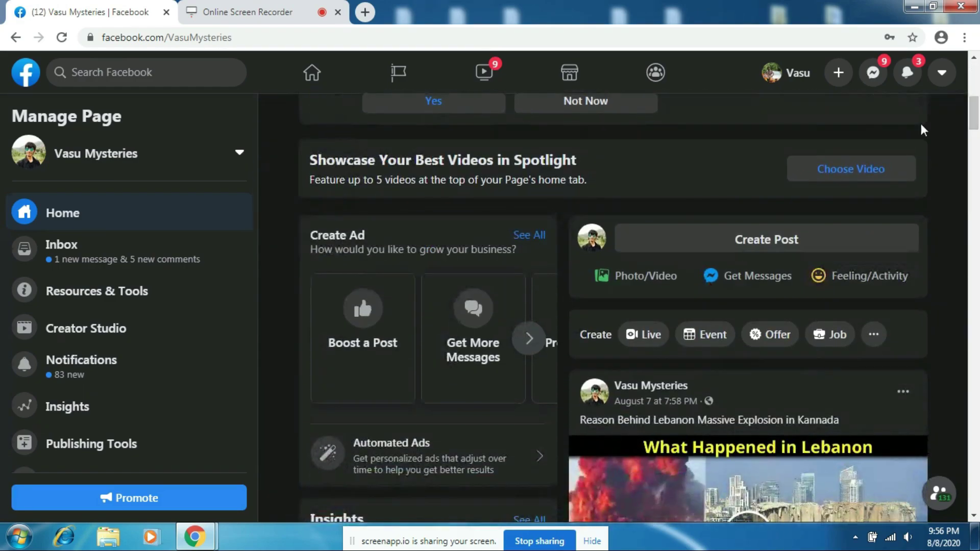
- Upload the spirits video from the Desktop '1 fo vas mysteries' folder via Photo/Video
{"action": "left_click", "coordinate": [656, 276]}
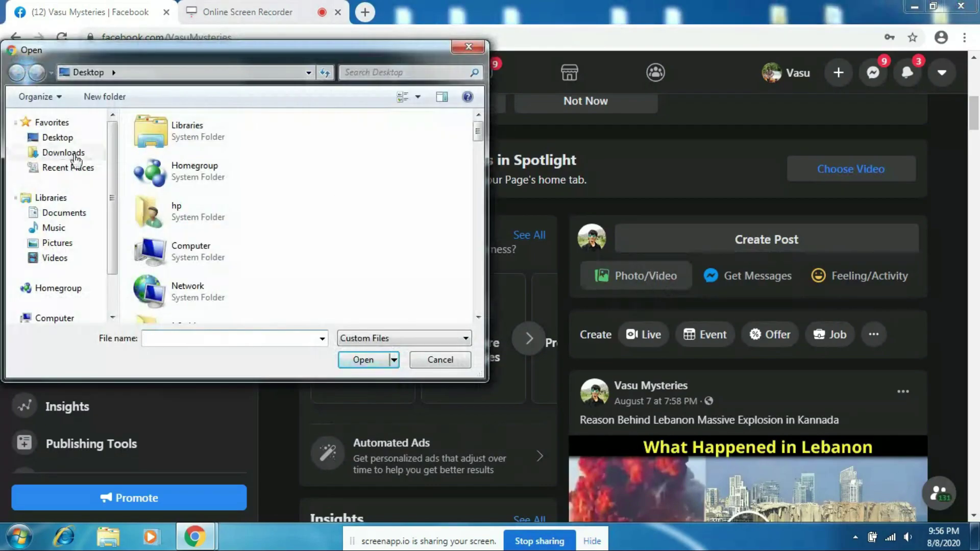
{"action": "left_click", "coordinate": [71, 139]}
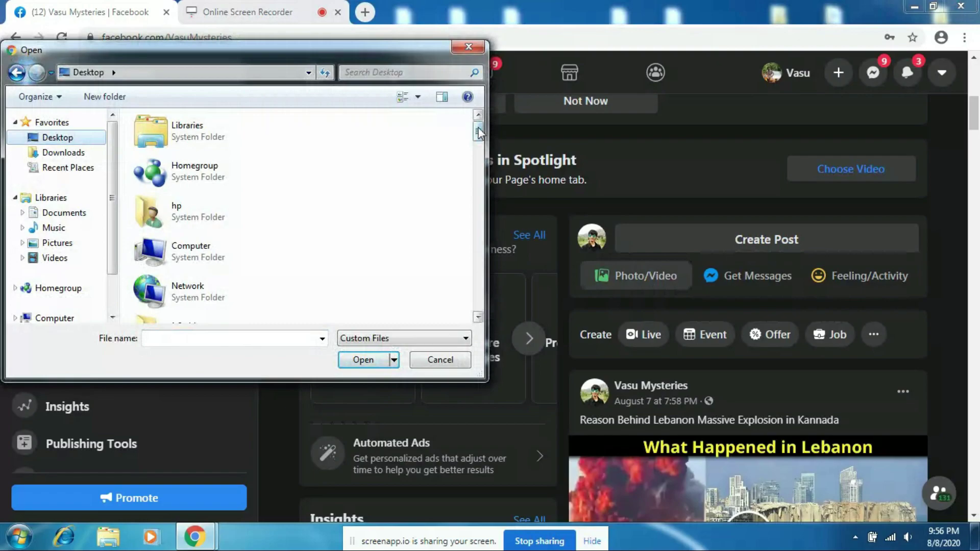
{"action": "scroll", "coordinate": [383, 134], "scroll_direction": "down", "scroll_amount": 5}
{"action": "left_click_drag", "start_coordinate": [478, 161], "coordinate": [478, 172]}
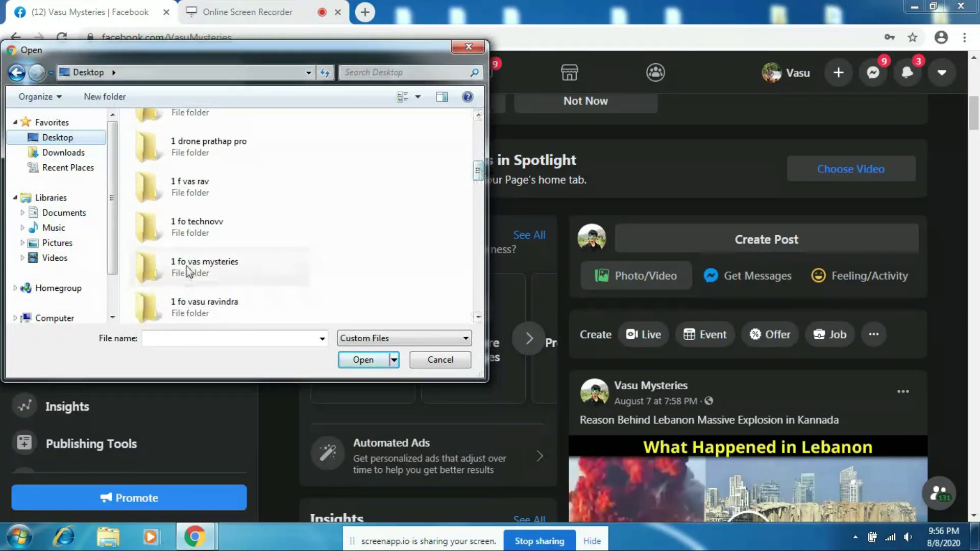
{"action": "double_click", "coordinate": [191, 268]}
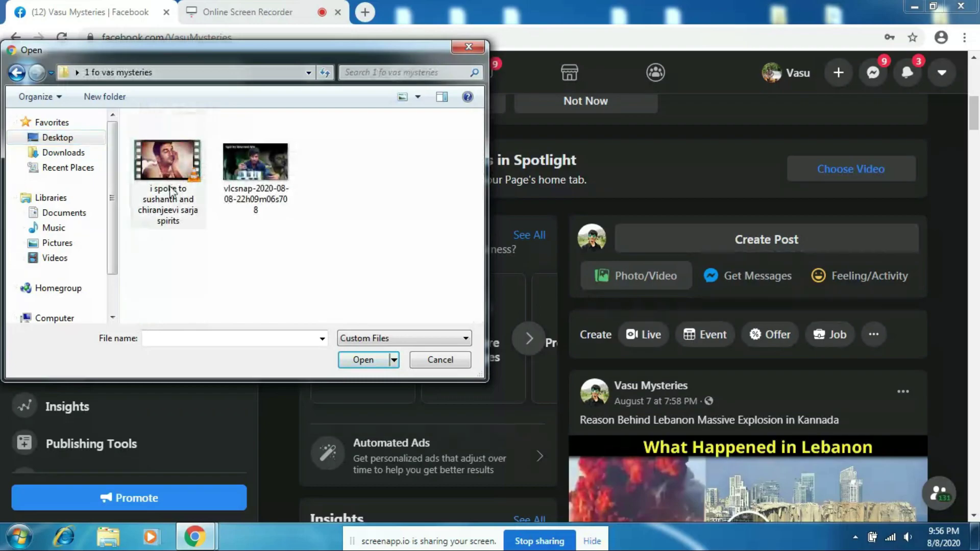
{"action": "double_click", "coordinate": [171, 169]}
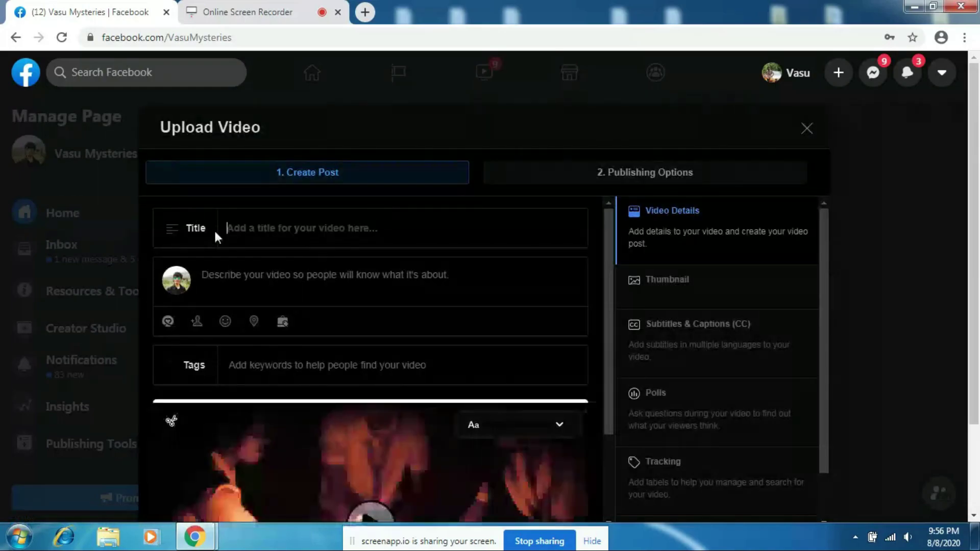
- Dismiss the notification popup and title the video 'I Spoke To Sushanth Singh & Chiranjeevi Sarja Spirits'
{"action": "left_click", "coordinate": [324, 227]}
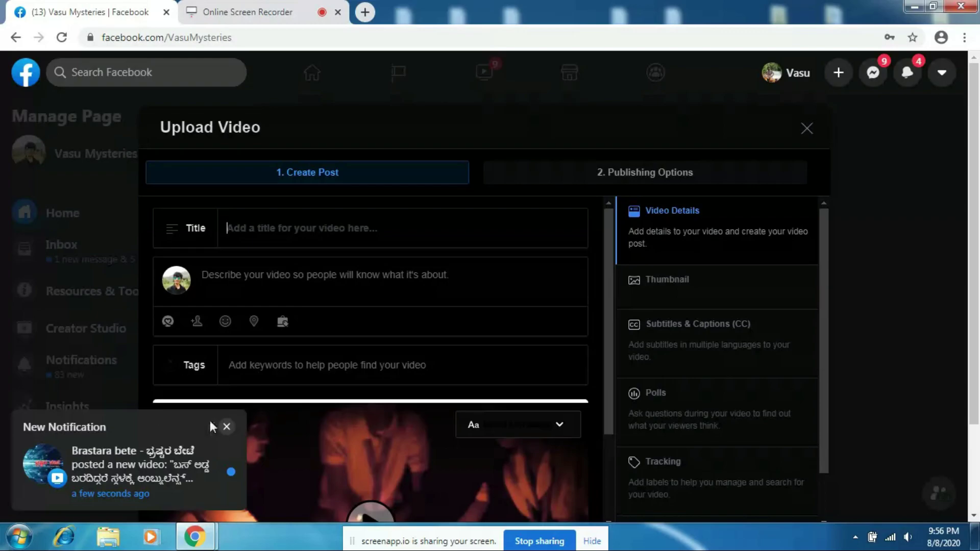
{"action": "left_click", "coordinate": [227, 427]}
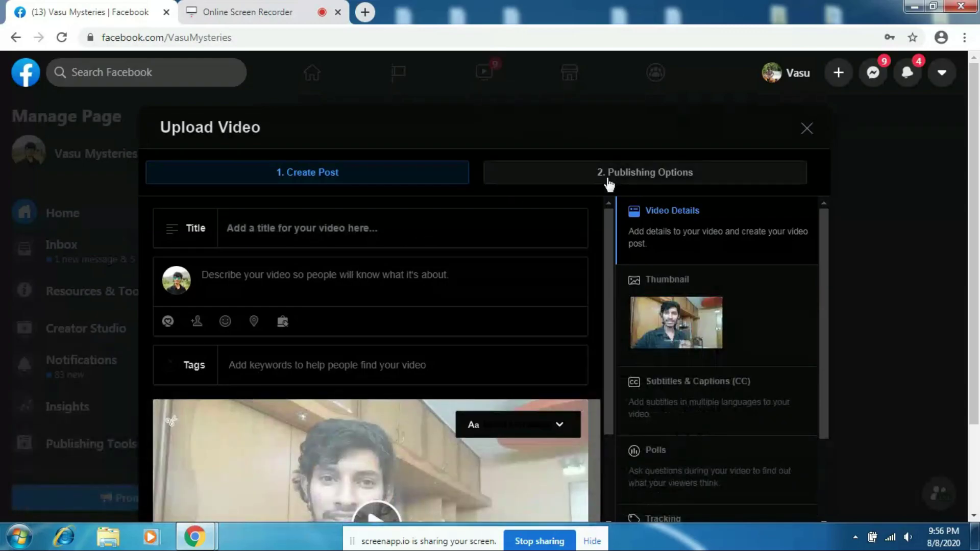
{"action": "left_click", "coordinate": [262, 229]}
{"action": "type", "text": "I"}
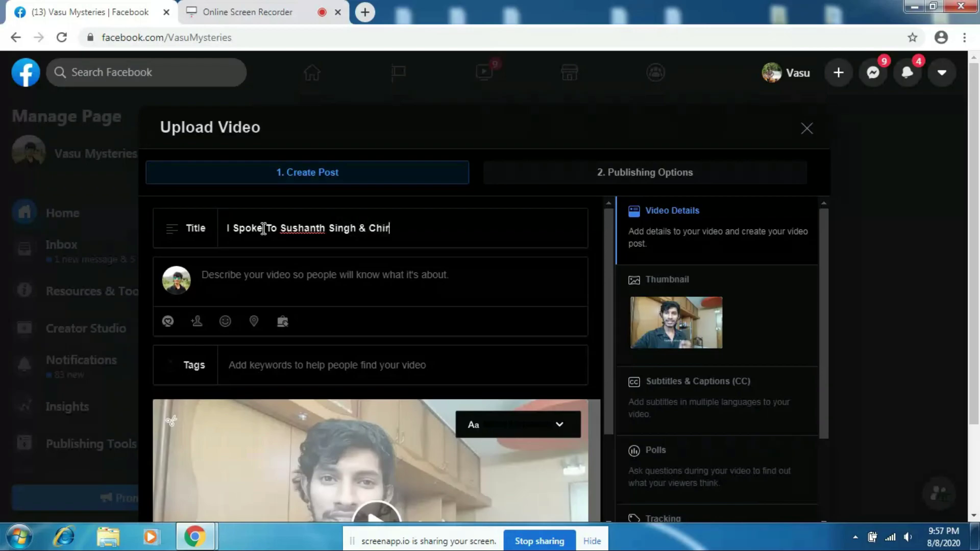
{"action": "type", "text": "vi Sarja Spirits"}
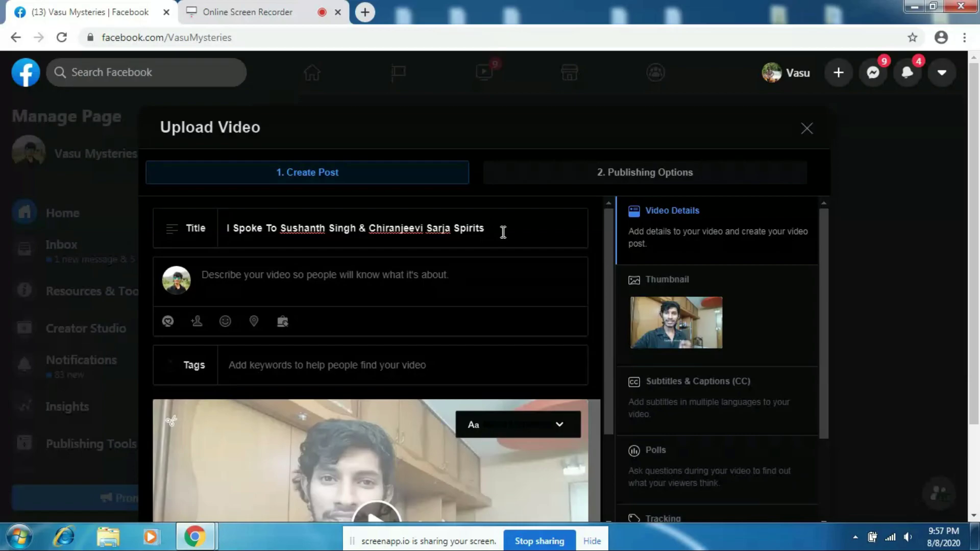
- Copy the spirits title and paste it into both the description and Tags fields
{"action": "left_click_drag", "start_coordinate": [487, 228], "coordinate": [228, 230]}
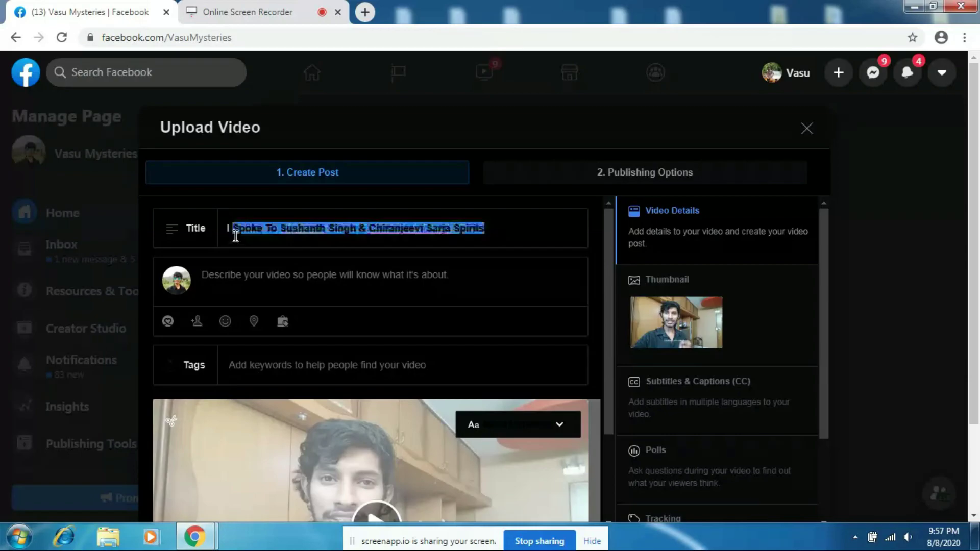
{"action": "right_click", "coordinate": [321, 228]}
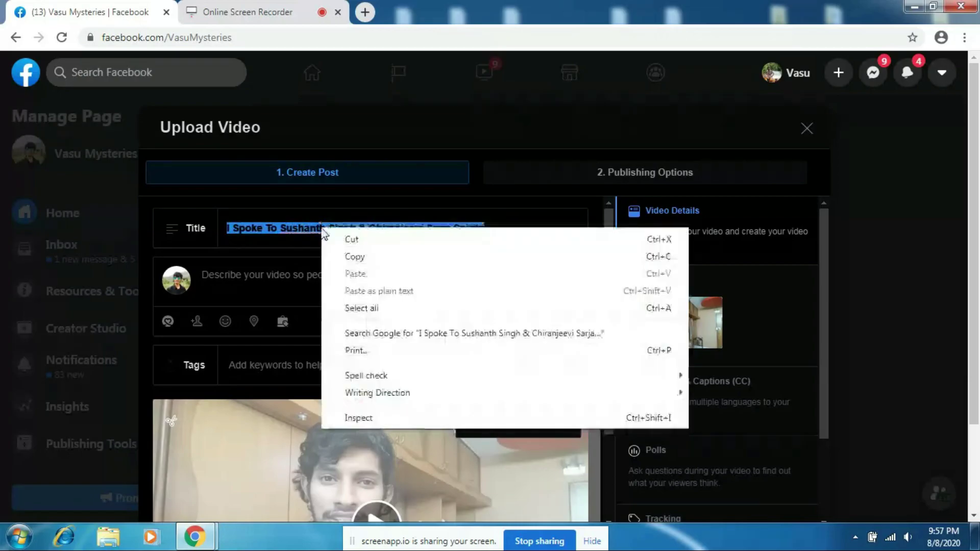
{"action": "left_click", "coordinate": [354, 256]}
{"action": "left_click", "coordinate": [210, 277]}
{"action": "right_click", "coordinate": [213, 280]}
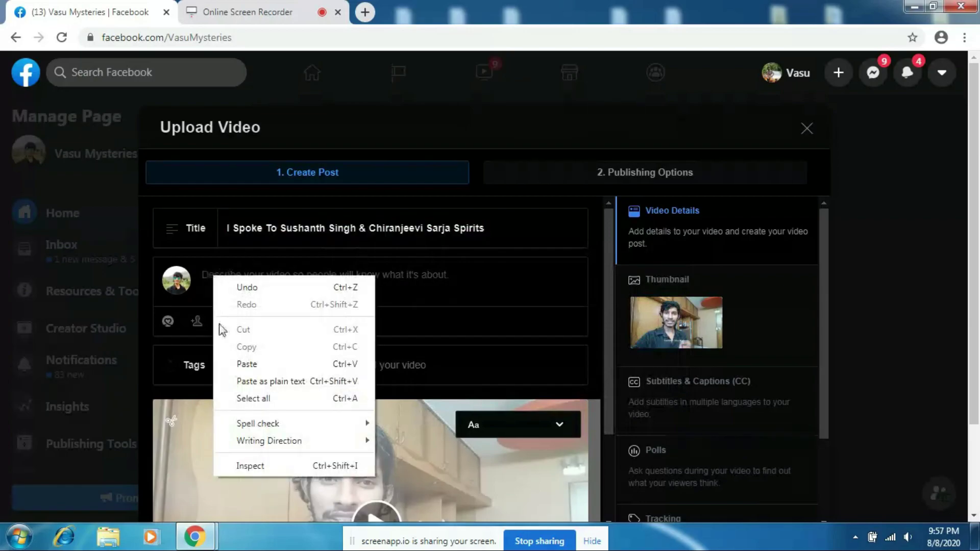
{"action": "left_click", "coordinate": [249, 364]}
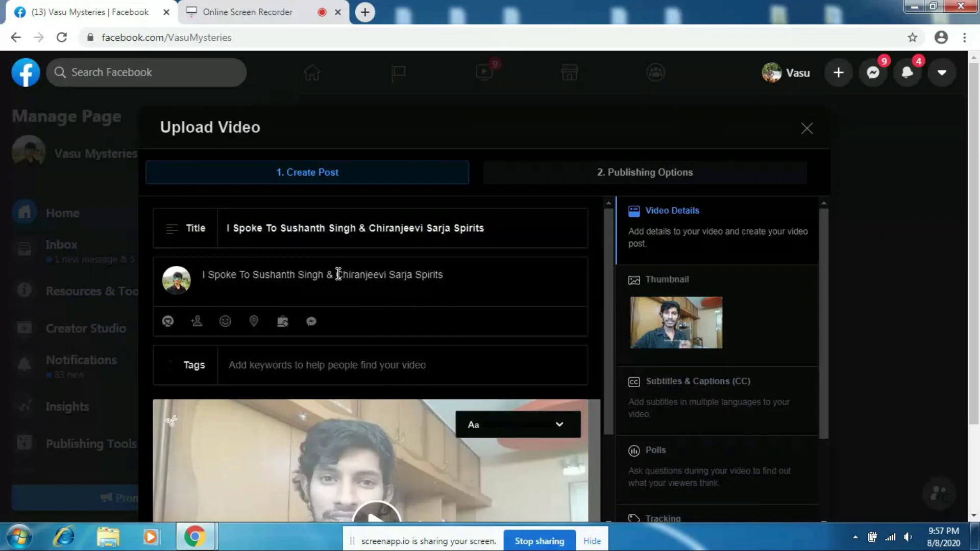
{"action": "right_click", "coordinate": [255, 367]}
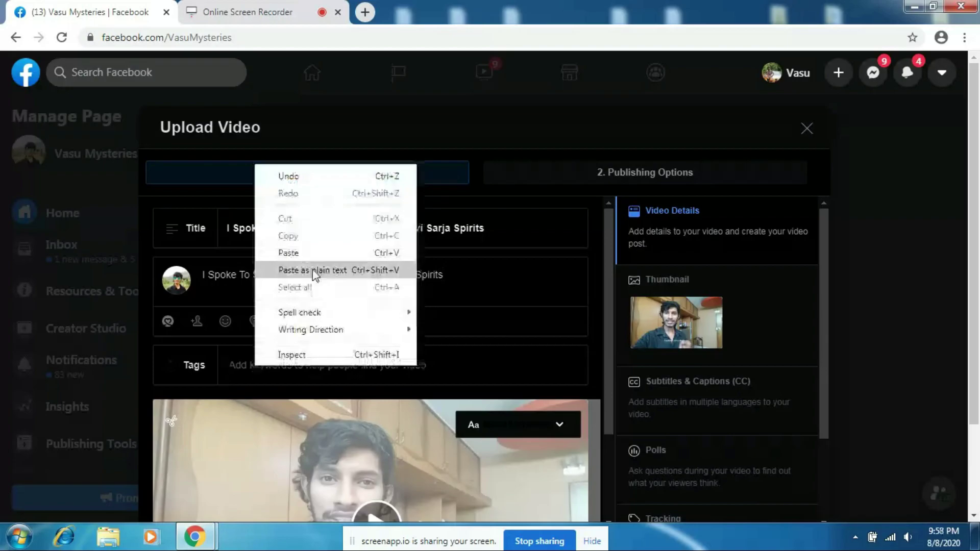
{"action": "left_click", "coordinate": [291, 253]}
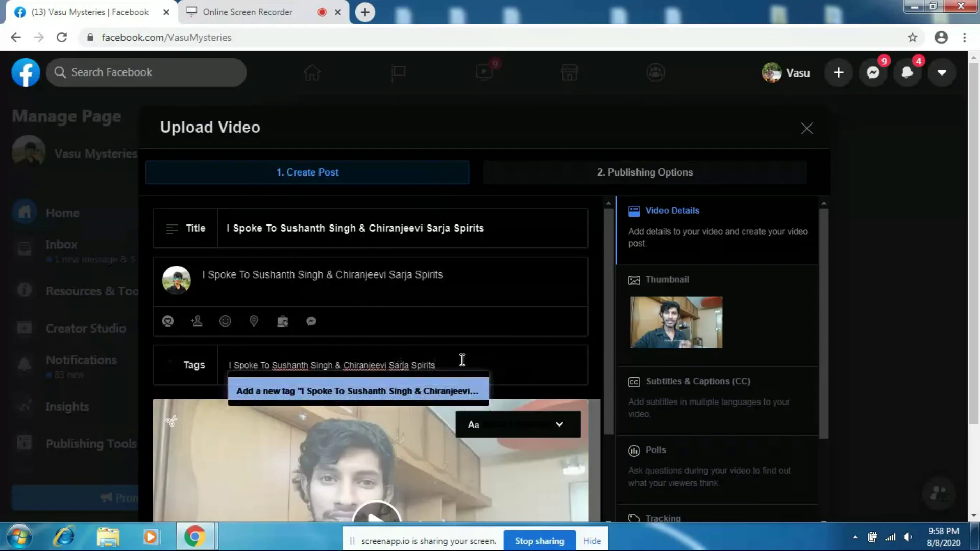
- Add tags: the title, sushanth singh rajput, chiranjeevi sarja videos, both actors' movie songs, facts
{"action": "key", "text": "Return"}
{"action": "type", "text": "nth"}
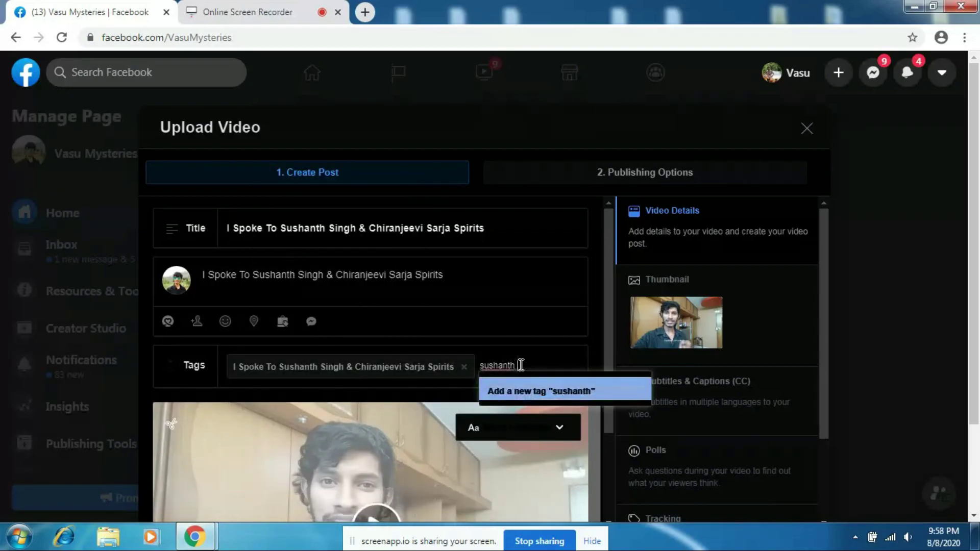
{"action": "type", "text": " singh rajput"}
{"action": "key", "text": "Return"}
{"action": "type", "text": "chiranjeevi sarja videos"}
{"action": "key", "text": "Return"}
{"action": "type", "text": "sushanth singh movie "}
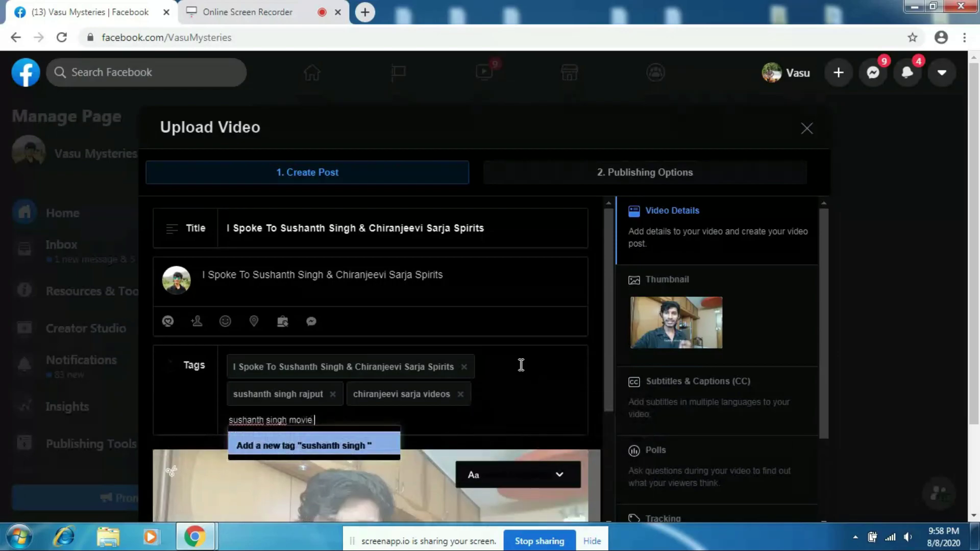
{"action": "type", "text": "song"}
{"action": "key", "text": "Return"}
{"action": "type", "text": "chiranjeevi sarja movie son"}
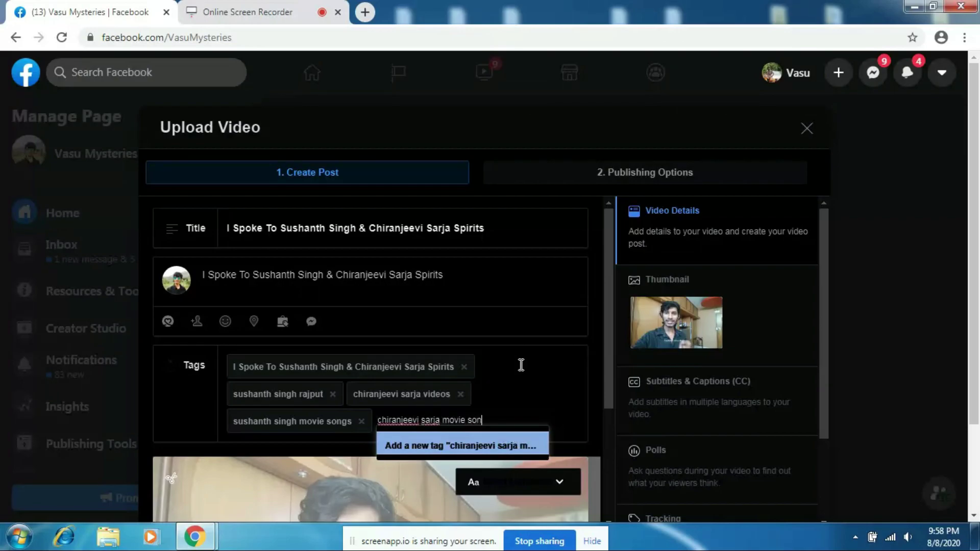
{"action": "type", "text": "gs"}
{"action": "key", "text": "Return"}
{"action": "type", "text": "in kannada"}
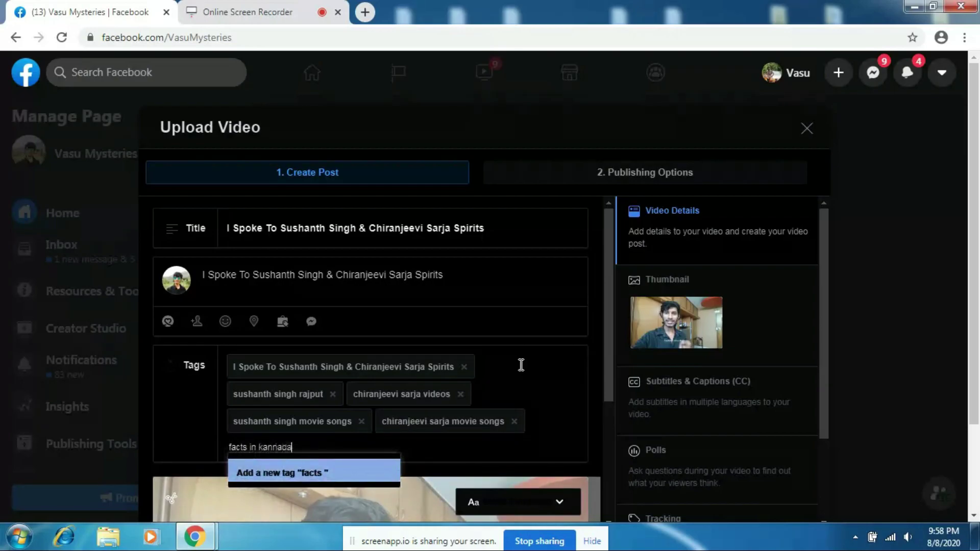
{"action": "key", "text": "Return"}
{"action": "key", "text": "Return"}
{"action": "type", "text": "intresting facts"}
{"action": "key", "text": "Return"}
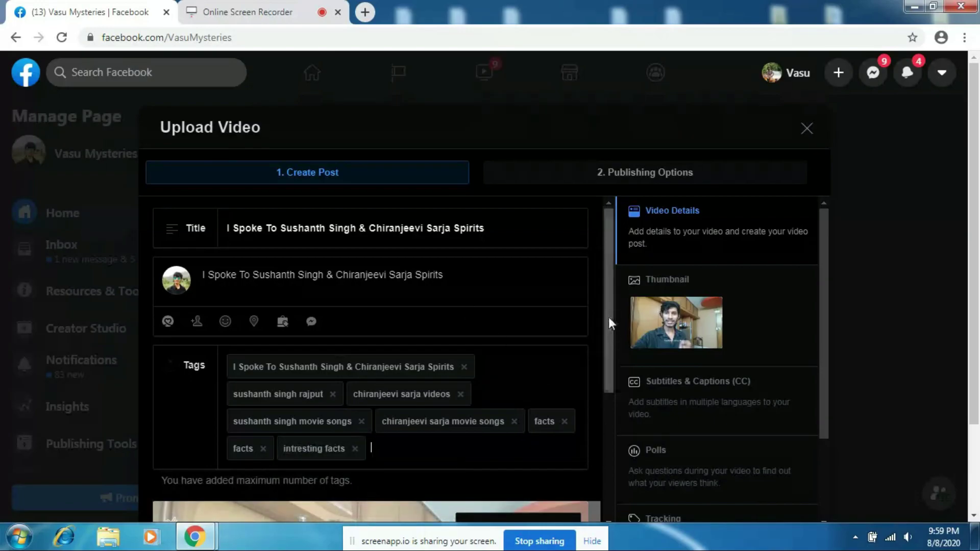
{"action": "left_click_drag", "start_coordinate": [609, 307], "coordinate": [609, 430]}
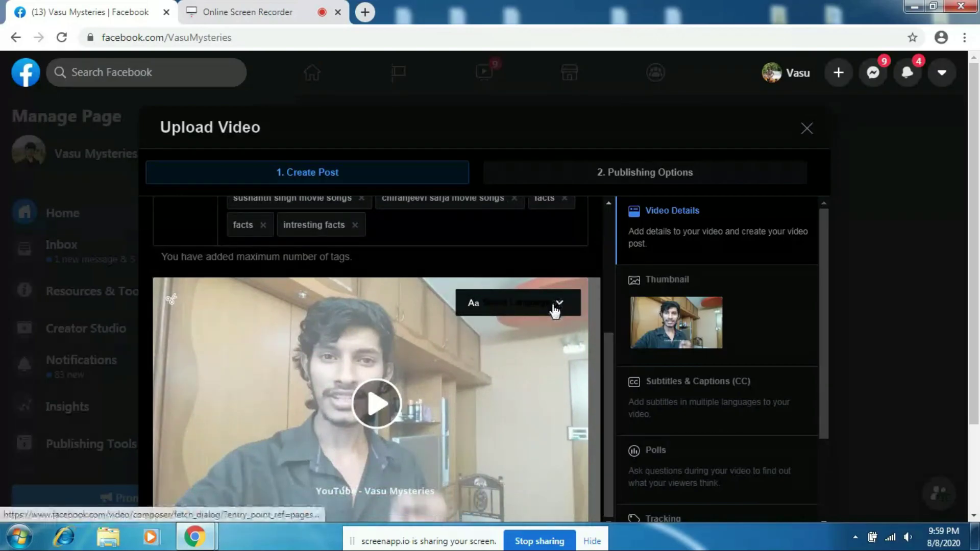
- Set the video's language to Kannada and show the Thumbnail options
{"action": "left_click", "coordinate": [554, 306]}
{"action": "type", "text": "kanna"}
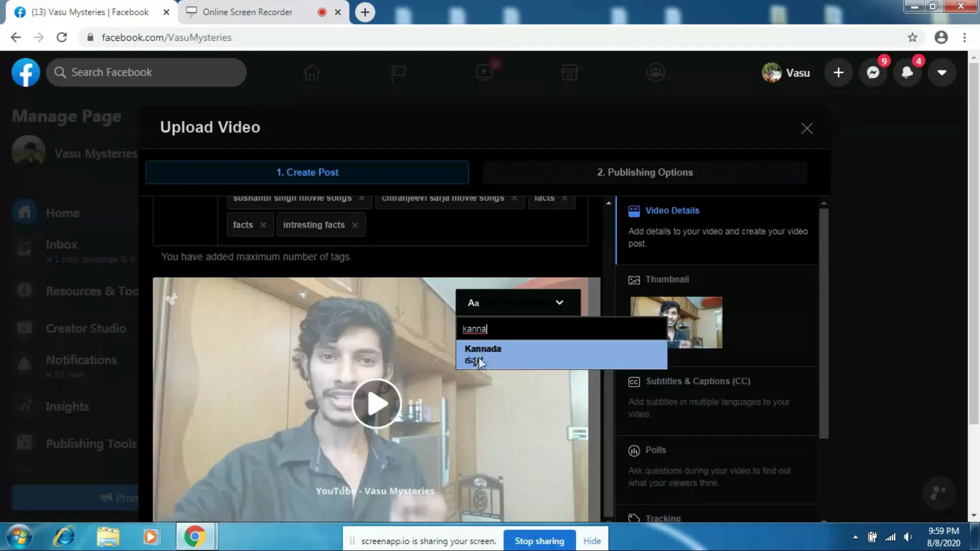
{"action": "left_click", "coordinate": [479, 358]}
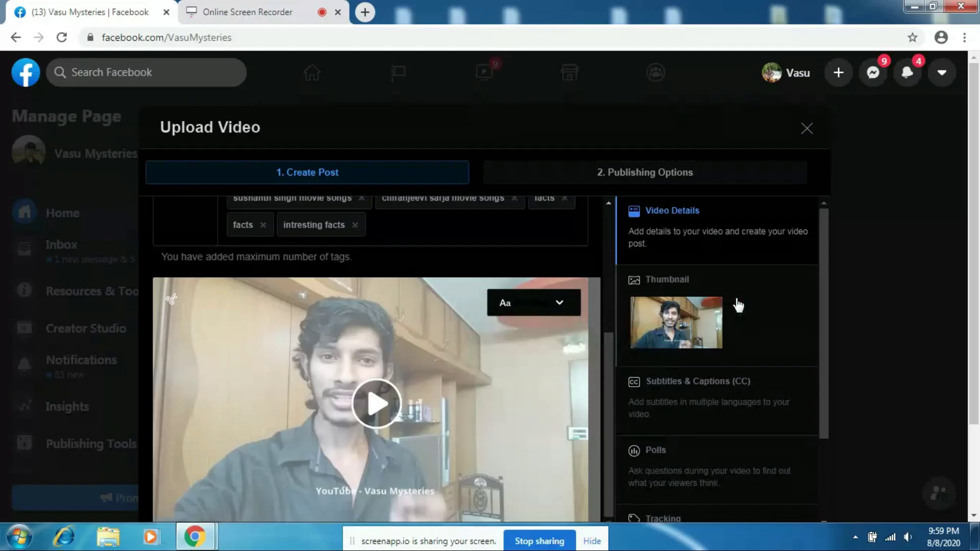
{"action": "left_click", "coordinate": [734, 306]}
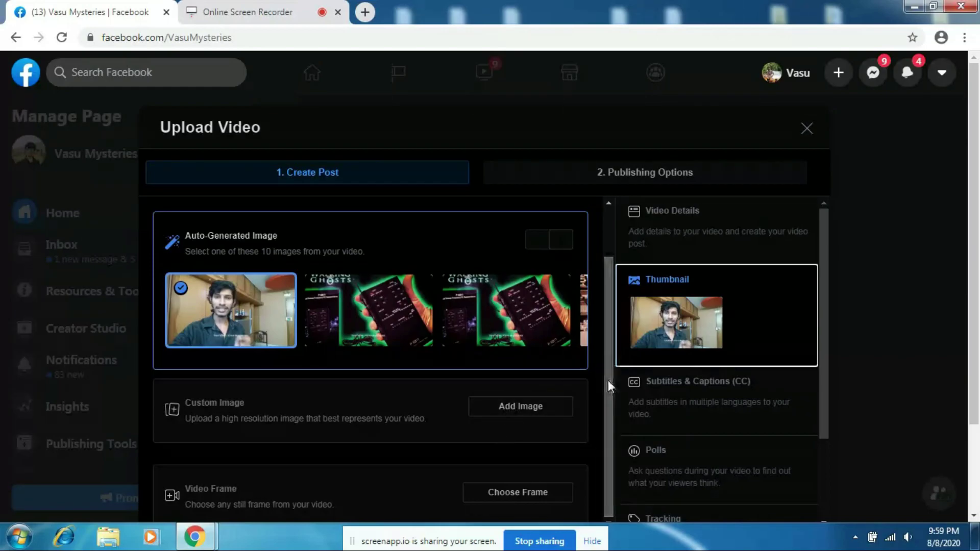
{"action": "scroll", "coordinate": [976, 213], "scroll_direction": "down", "scroll_amount": 2}
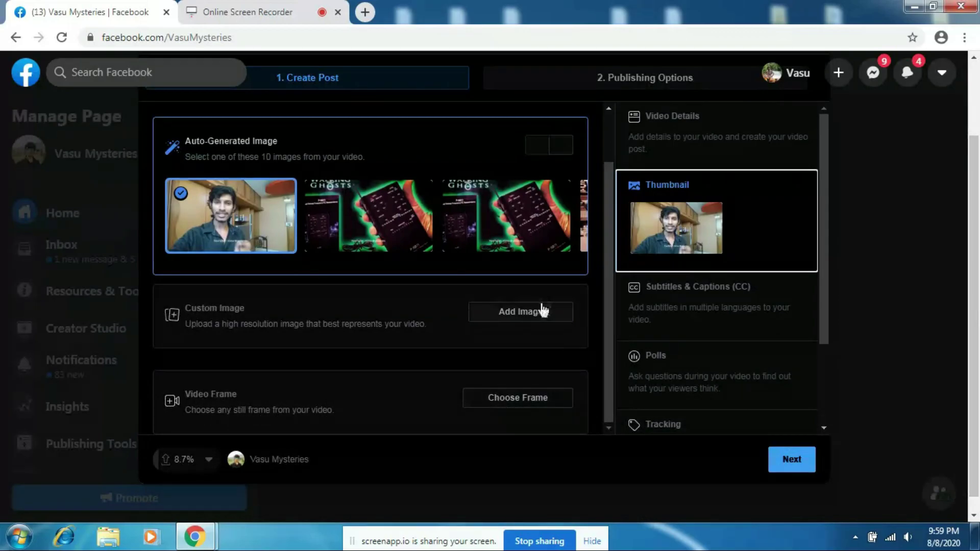
- Use the saved vlcsnap 'Spirits Warned Me' snapshot as the custom thumbnail
{"action": "left_click", "coordinate": [515, 320]}
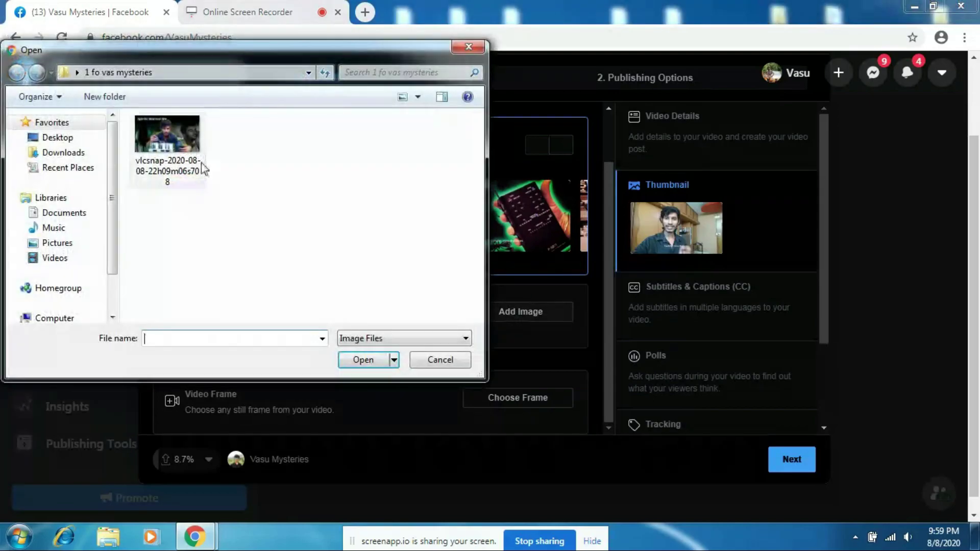
{"action": "left_click", "coordinate": [160, 143]}
{"action": "double_click", "coordinate": [161, 143]}
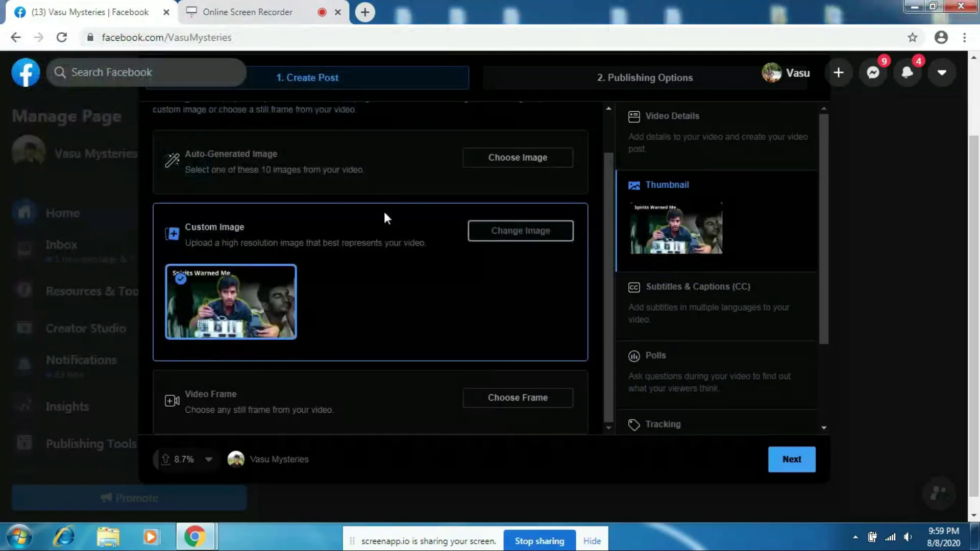
{"action": "left_click_drag", "start_coordinate": [610, 243], "coordinate": [609, 213]}
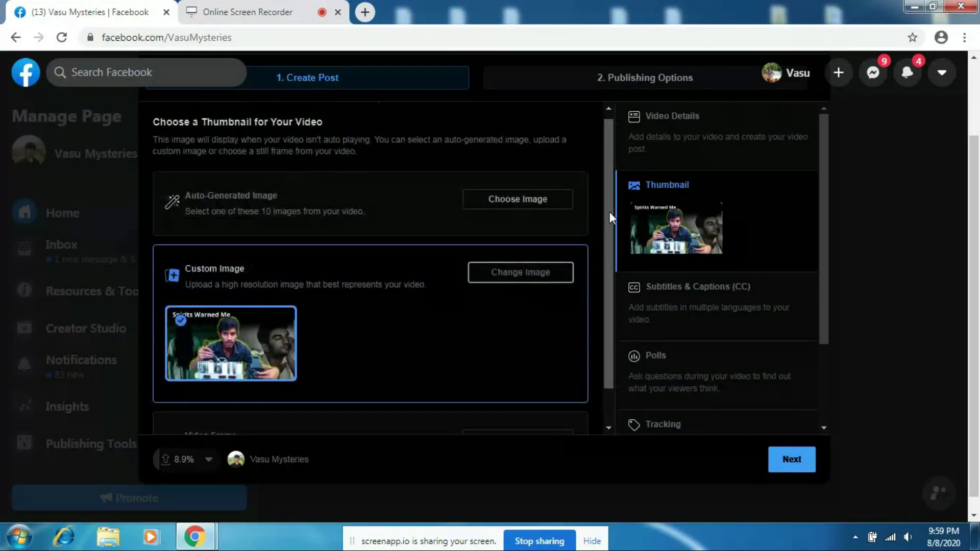
{"action": "left_click", "coordinate": [685, 154]}
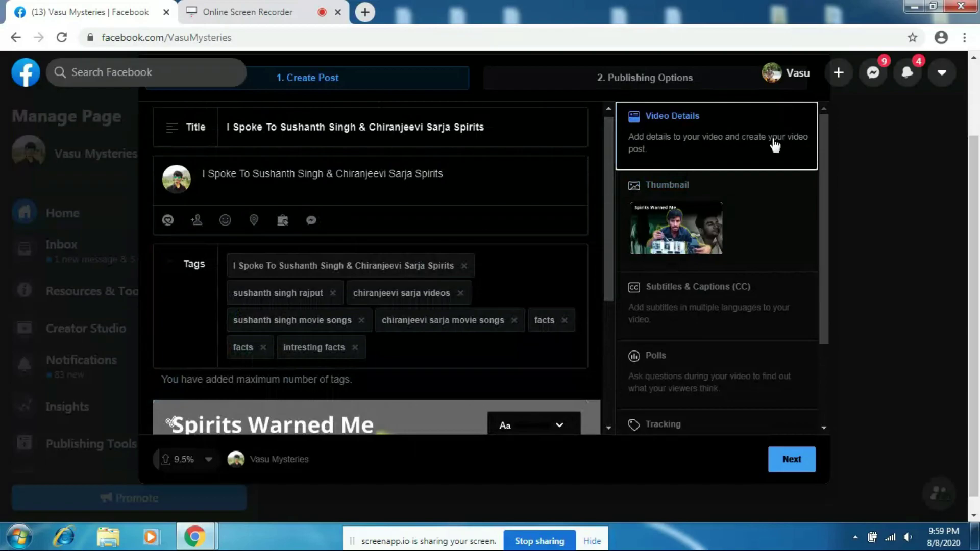
- Return to the Thumbnail section to review the chosen custom image
{"action": "left_click", "coordinate": [733, 223]}
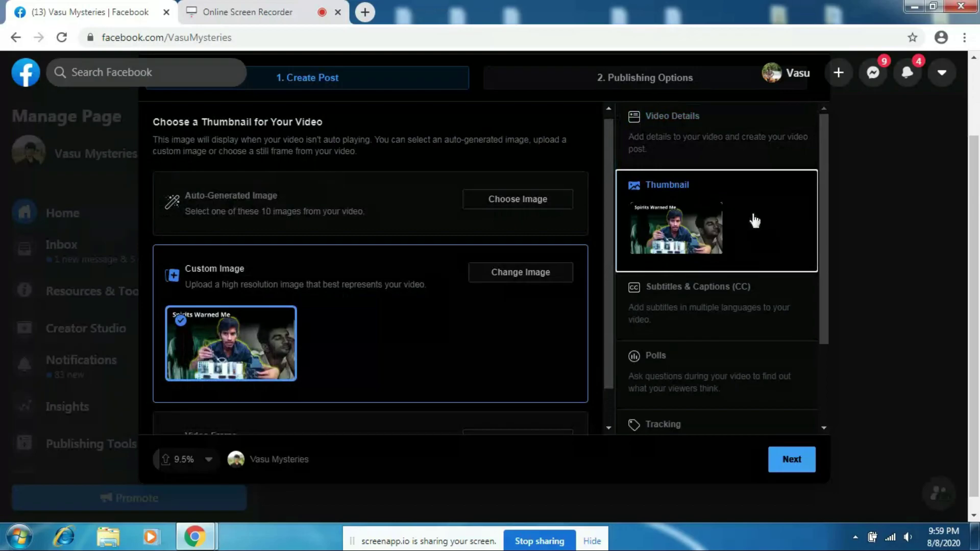
{"action": "left_click_drag", "start_coordinate": [824, 184], "coordinate": [820, 243]}
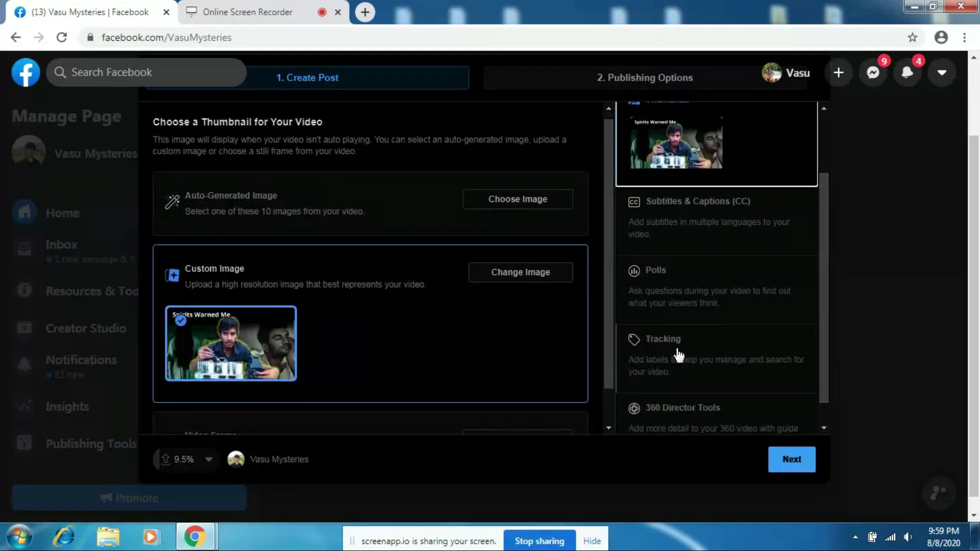
- Add tracking labels entertainment, sushanth singh movies, chiranjeevi sarja movies and Facts
{"action": "left_click", "coordinate": [671, 366]}
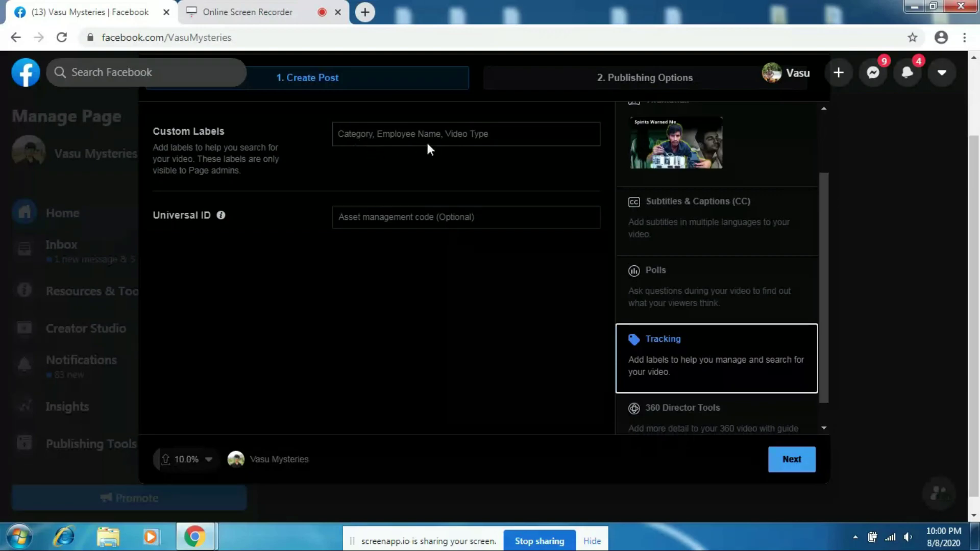
{"action": "left_click", "coordinate": [357, 136]}
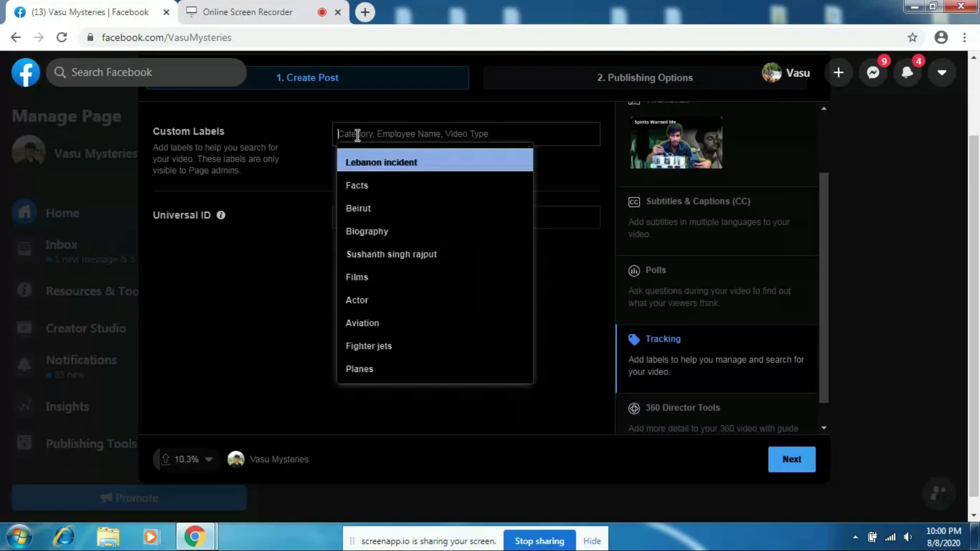
{"action": "type", "text": "entertainment"}
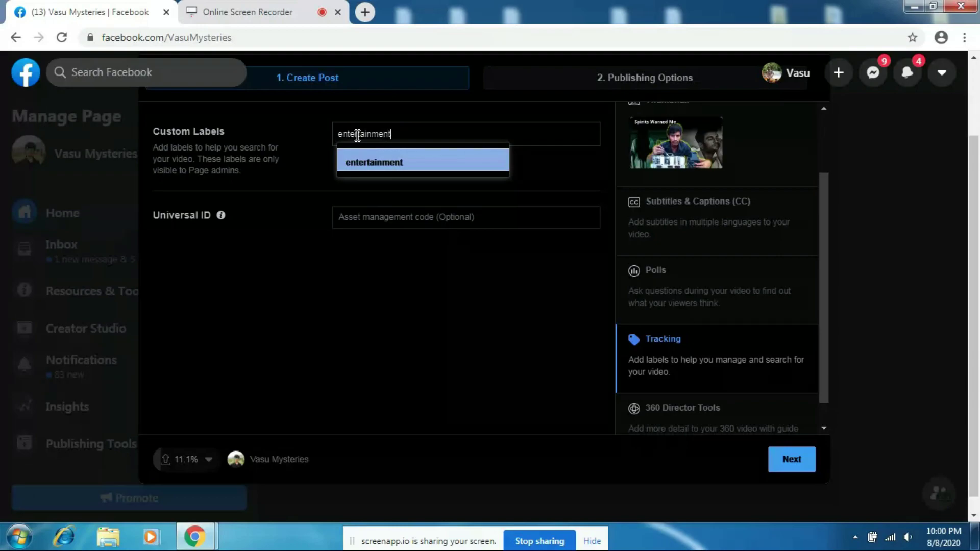
{"action": "key", "text": "Return"}
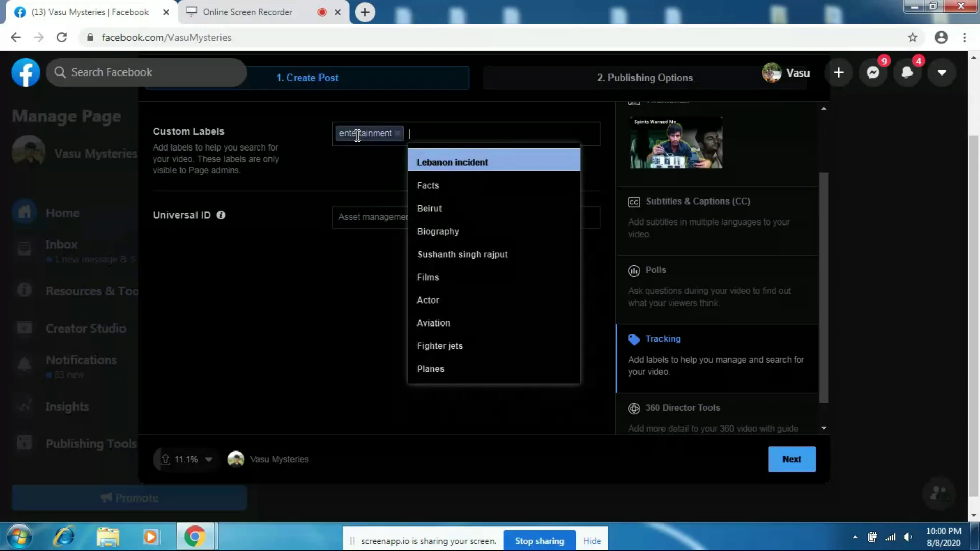
{"action": "type", "text": "sushanth singh movies"}
{"action": "key", "text": "Return"}
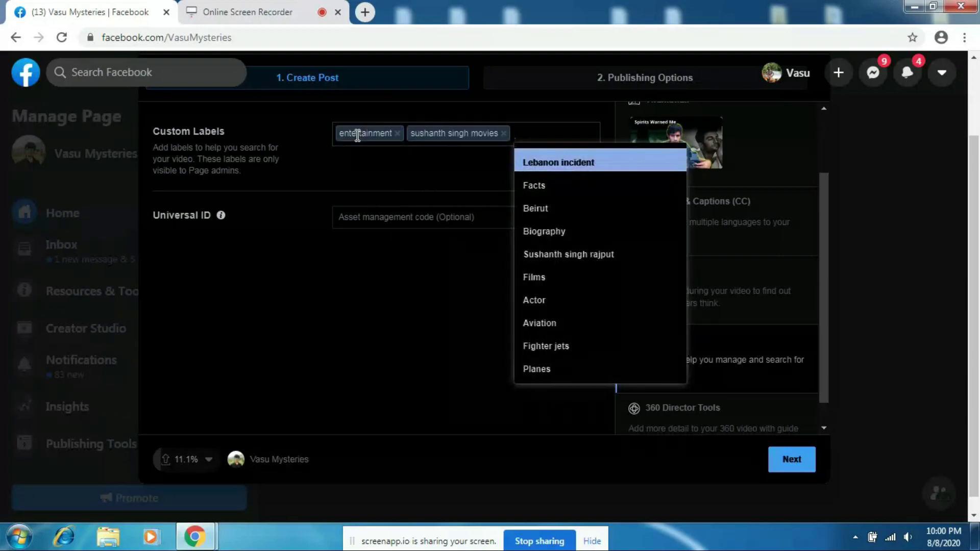
{"action": "type", "text": "chiranjeevi sarja mo"}
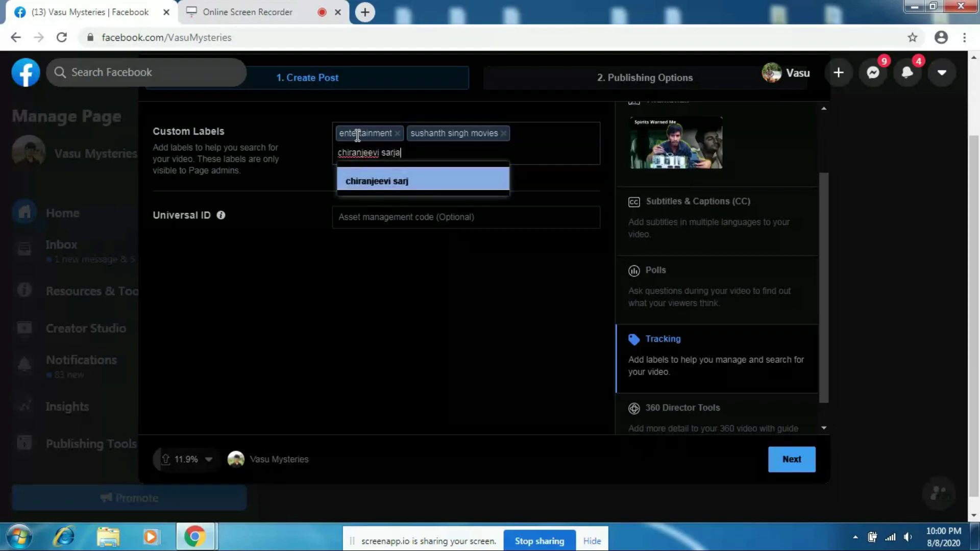
{"action": "type", "text": "vies"}
{"action": "key", "text": "Return"}
{"action": "type", "text": "fa"}
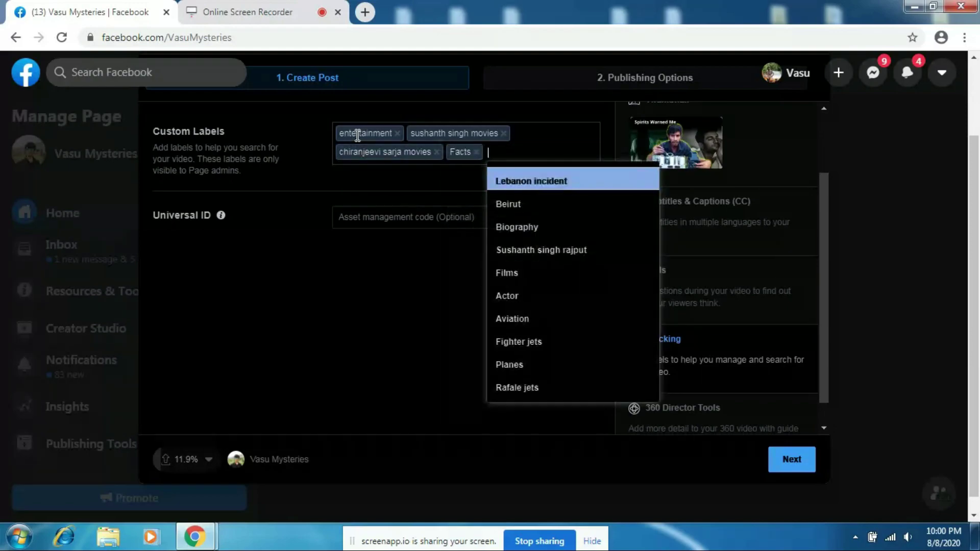
{"action": "left_click", "coordinate": [525, 278]}
{"action": "scroll", "coordinate": [823, 329], "scroll_direction": "down", "scroll_amount": 1}
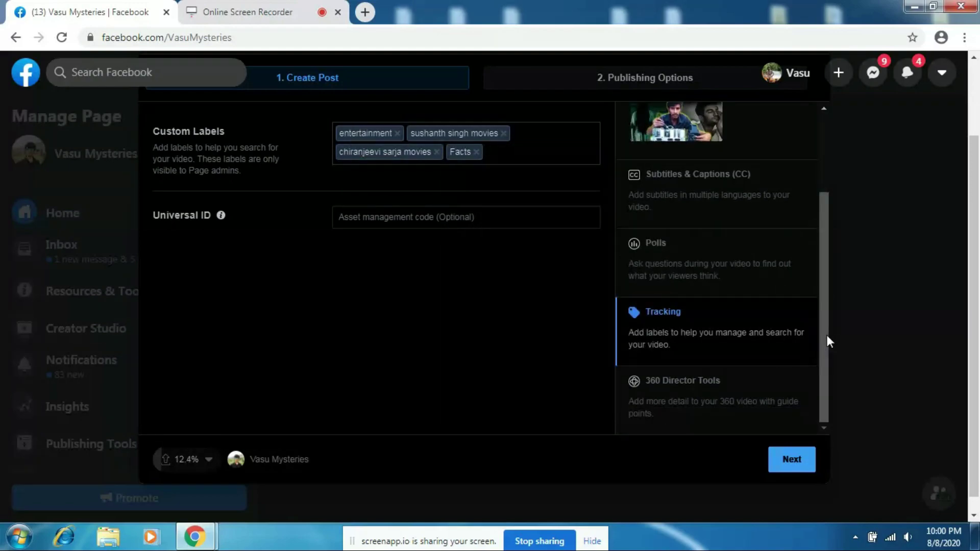
{"action": "scroll", "coordinate": [823, 329], "scroll_direction": "up", "scroll_amount": 2}
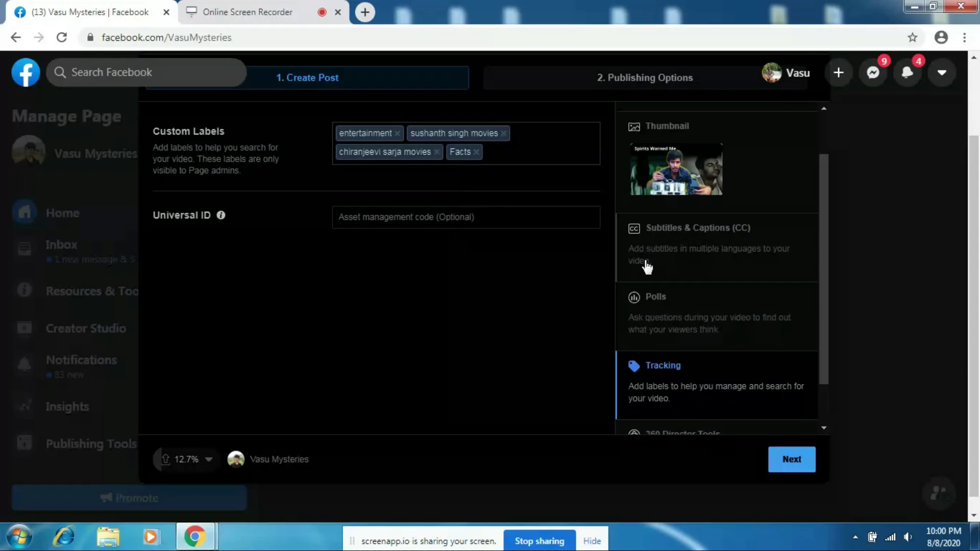
{"action": "scroll", "coordinate": [825, 185], "scroll_direction": "up", "scroll_amount": 2}
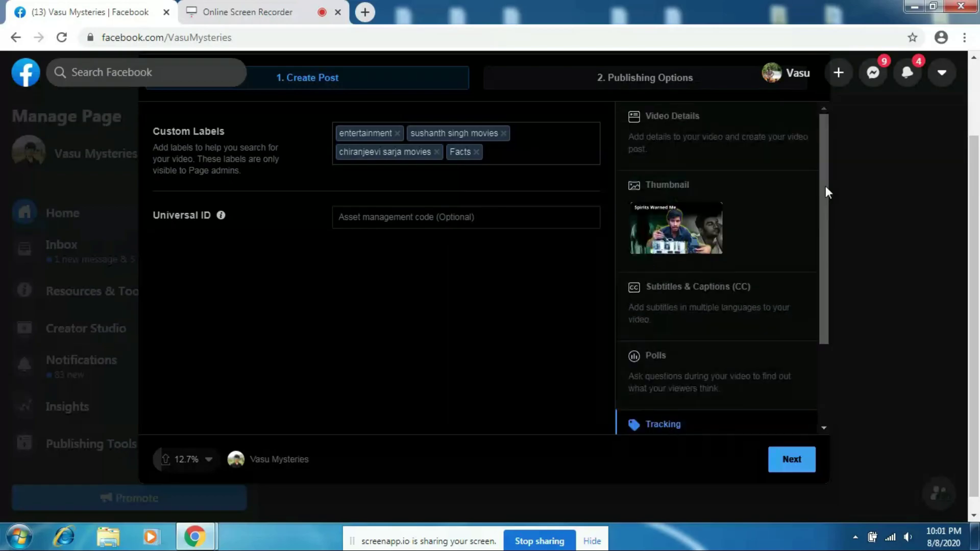
- Return to the Video Details form now that the upload shows 100%
{"action": "left_click", "coordinate": [683, 138]}
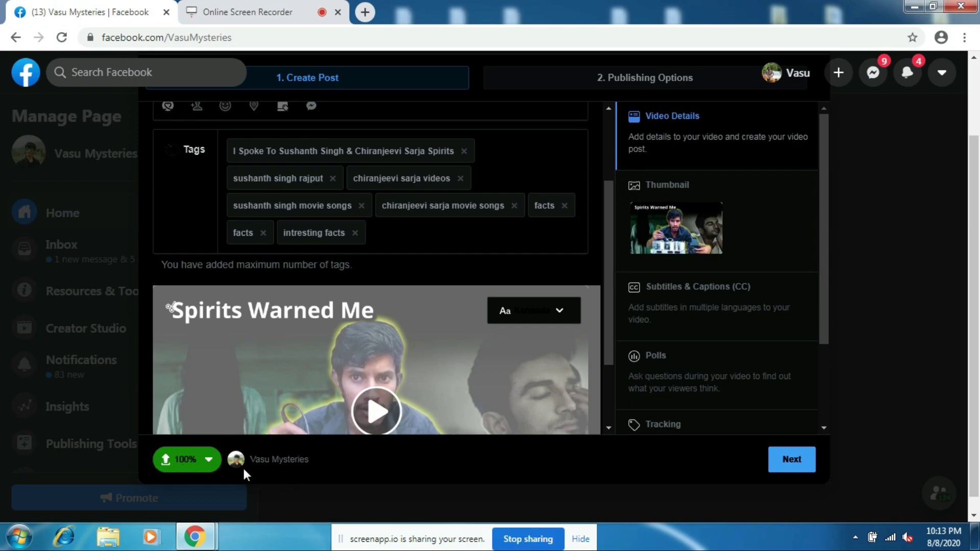
{"action": "scroll", "coordinate": [319, 466], "scroll_direction": "down", "scroll_amount": 1}
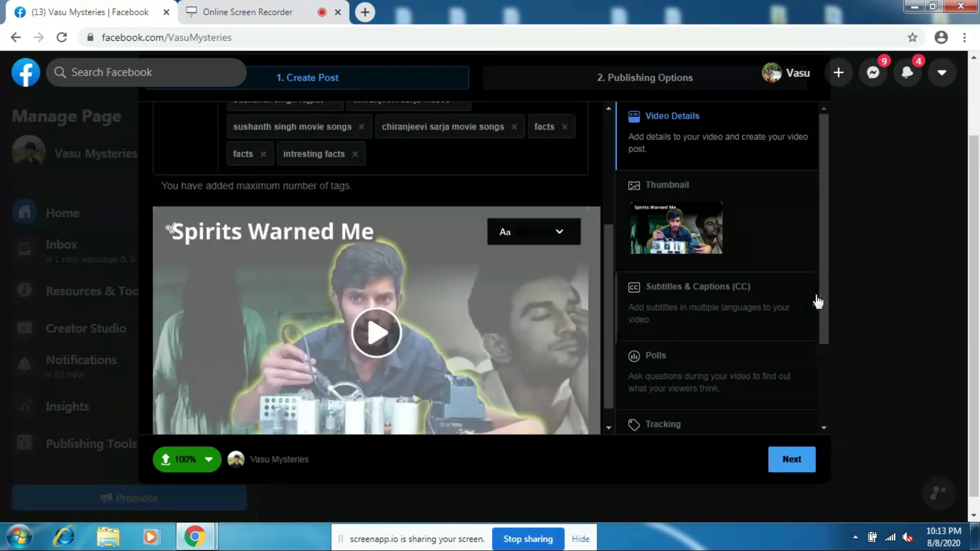
- Advance from the video details to the Publishing Options step
{"action": "left_click", "coordinate": [790, 463]}
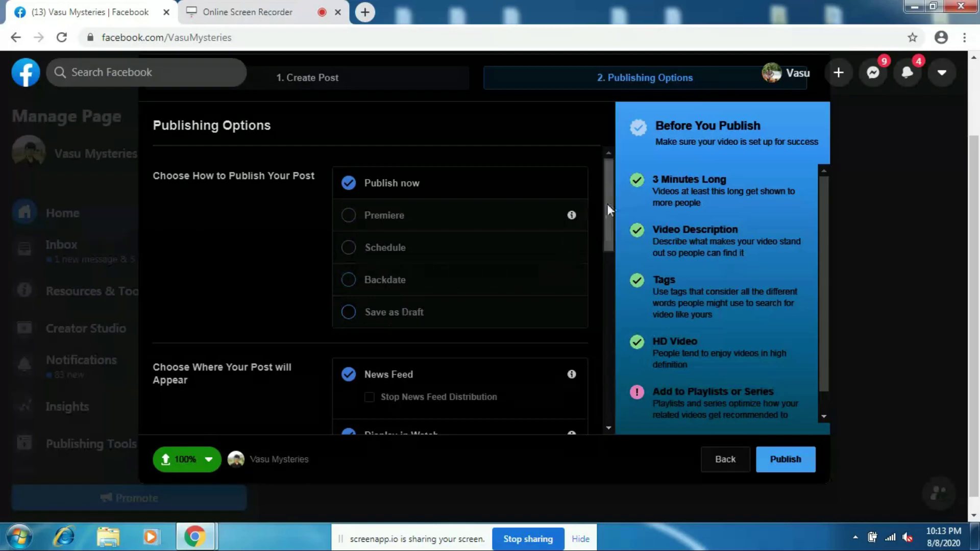
{"action": "left_click_drag", "start_coordinate": [610, 199], "coordinate": [608, 250]}
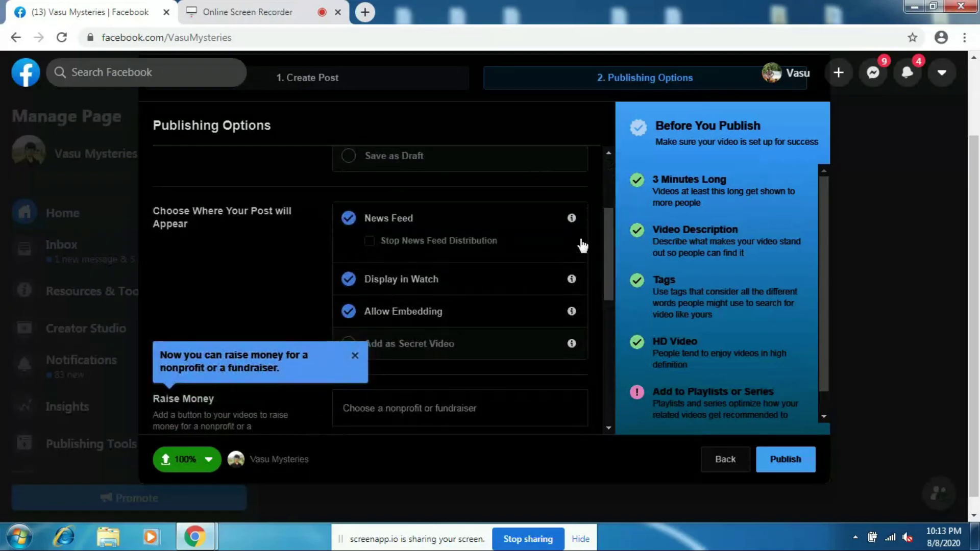
{"action": "left_click_drag", "start_coordinate": [608, 241], "coordinate": [606, 286]}
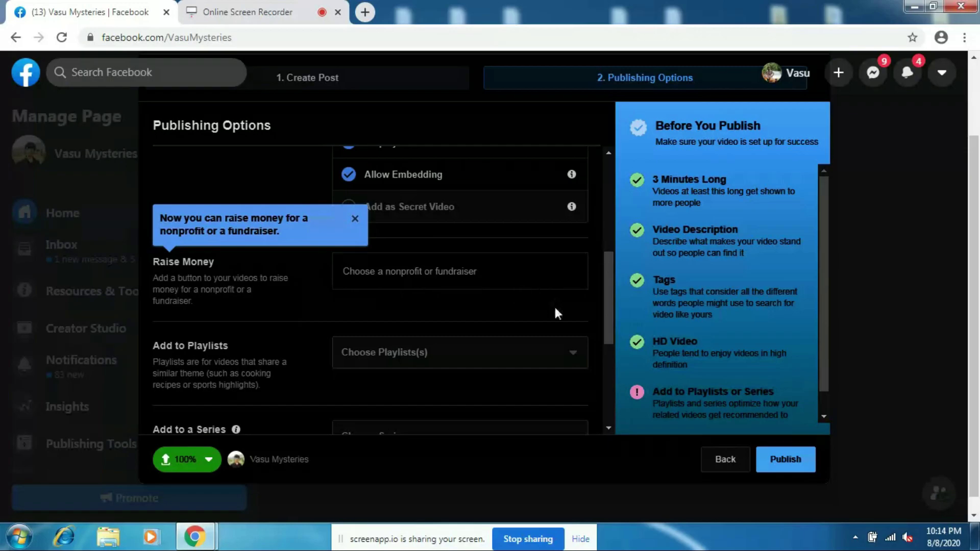
{"action": "left_click_drag", "start_coordinate": [608, 283], "coordinate": [608, 310]}
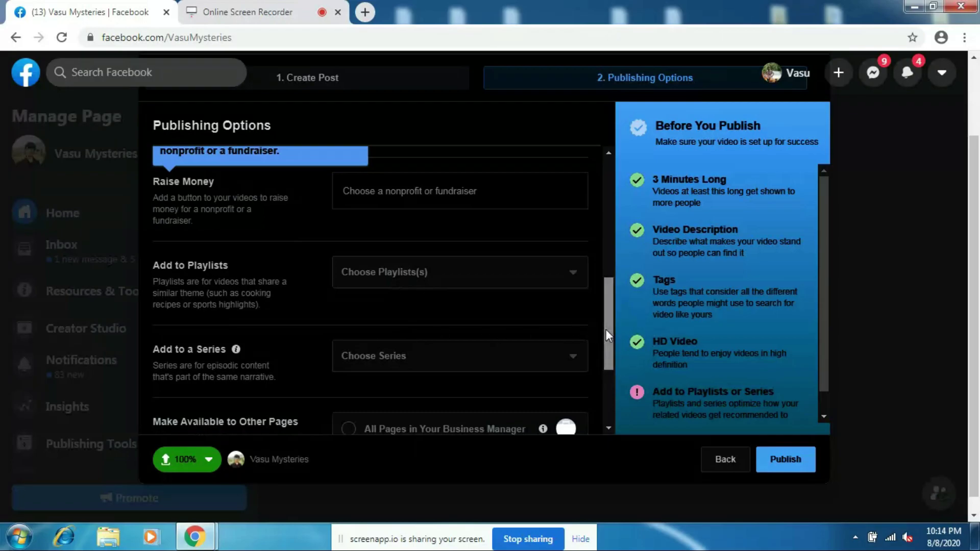
{"action": "left_click_drag", "start_coordinate": [605, 330], "coordinate": [606, 401]}
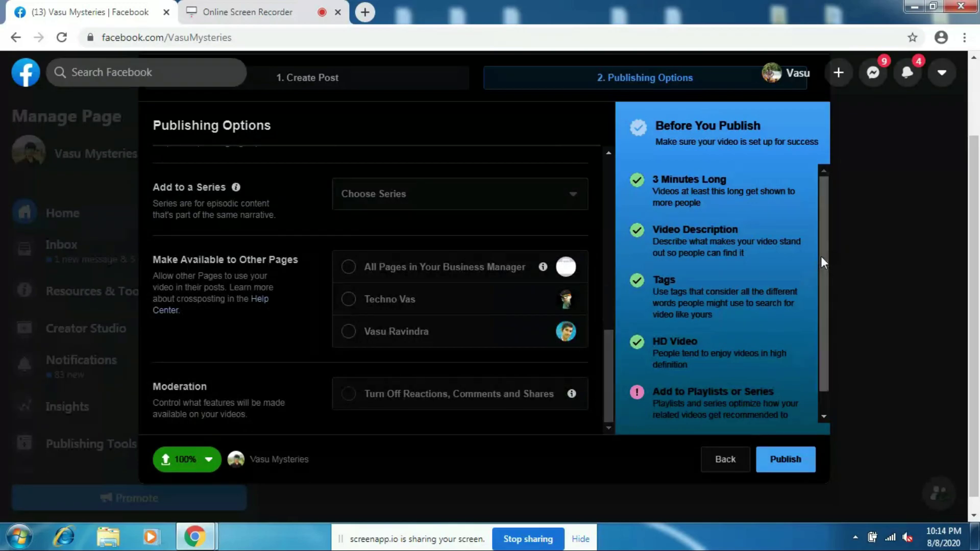
{"action": "scroll", "coordinate": [824, 353], "scroll_direction": "down", "scroll_amount": 2}
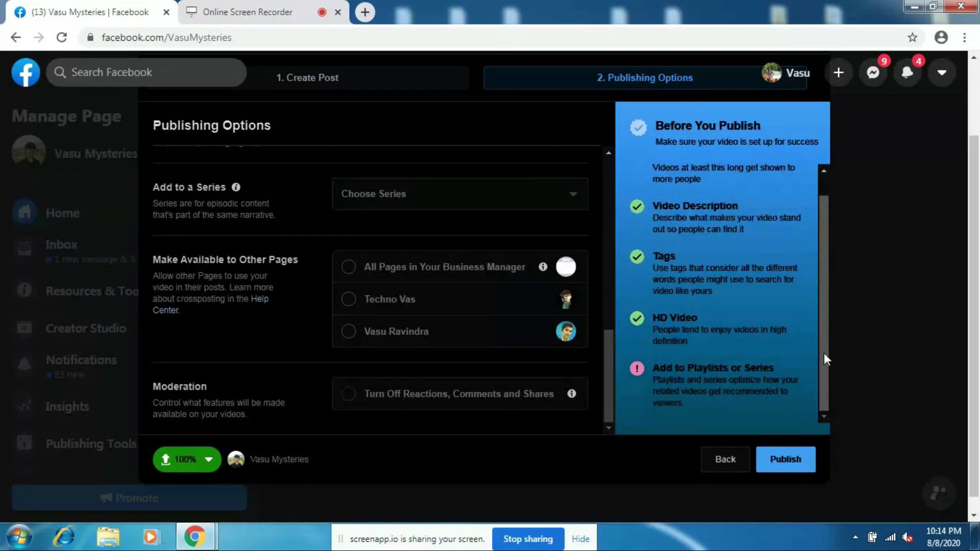
- Publish the Spirits Warned Me video, then reload Vasu Mysteries to show it as the newest post
{"action": "left_click", "coordinate": [785, 462]}
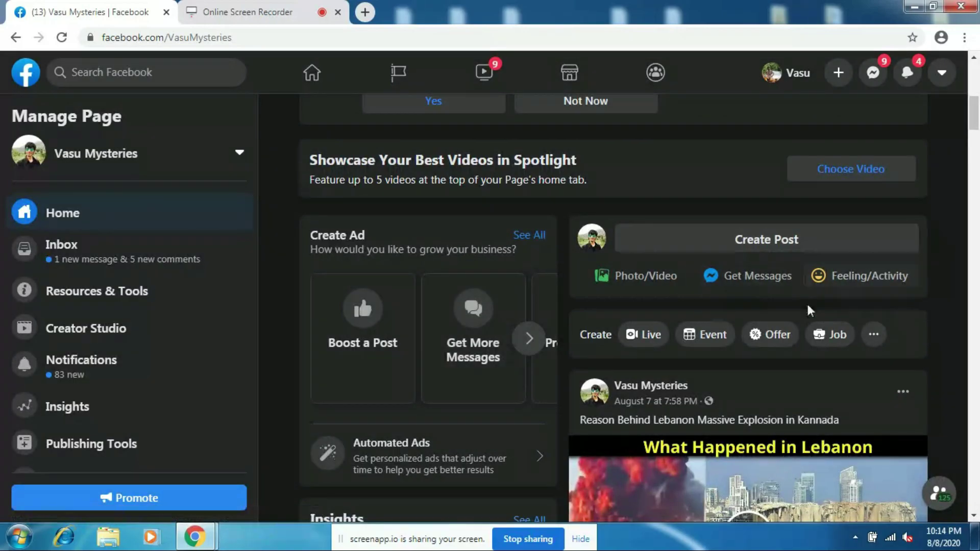
{"action": "left_click", "coordinate": [60, 39]}
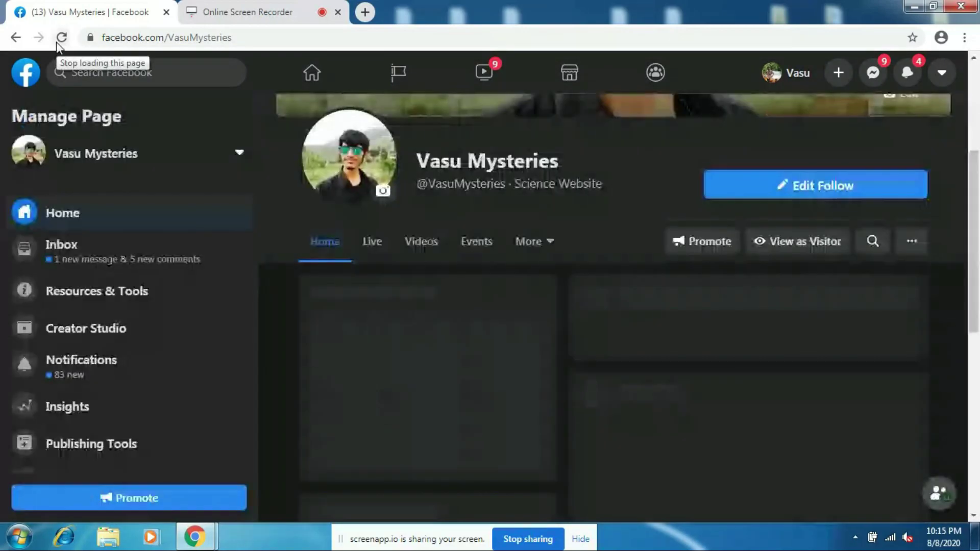
{"action": "left_click", "coordinate": [977, 168]}
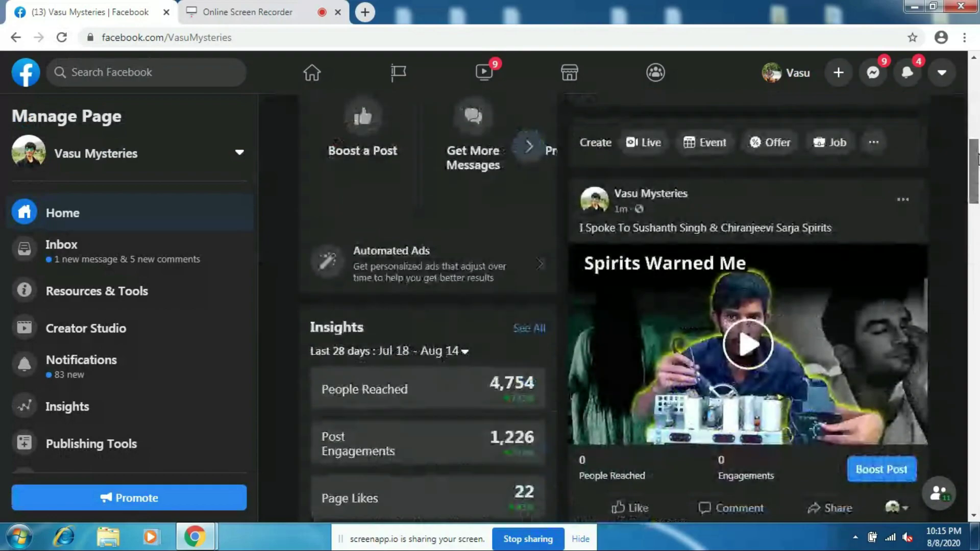